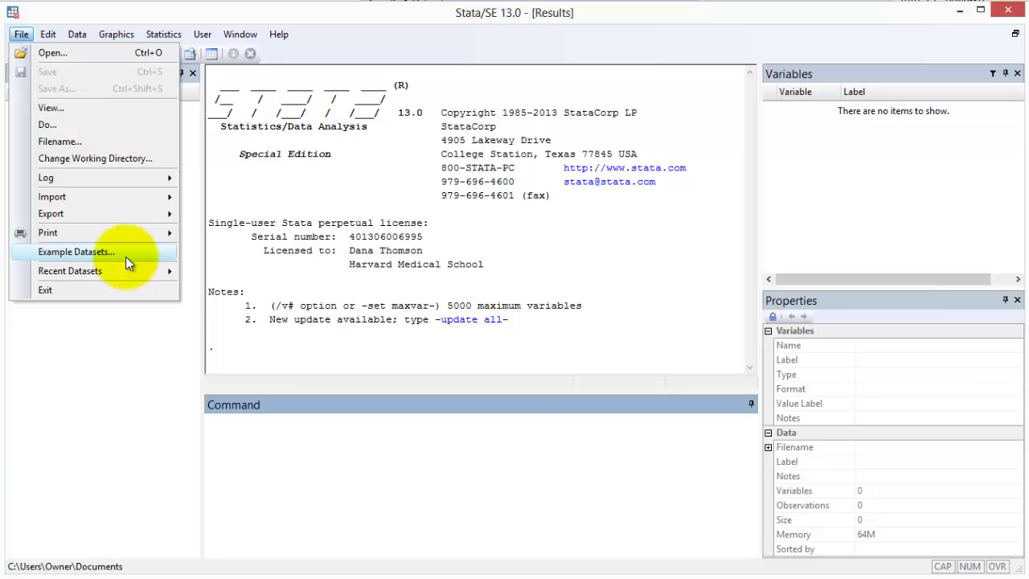
Load cancer.dta from the example datasets installed with Stata, then close the help Viewer.
click(126, 262)
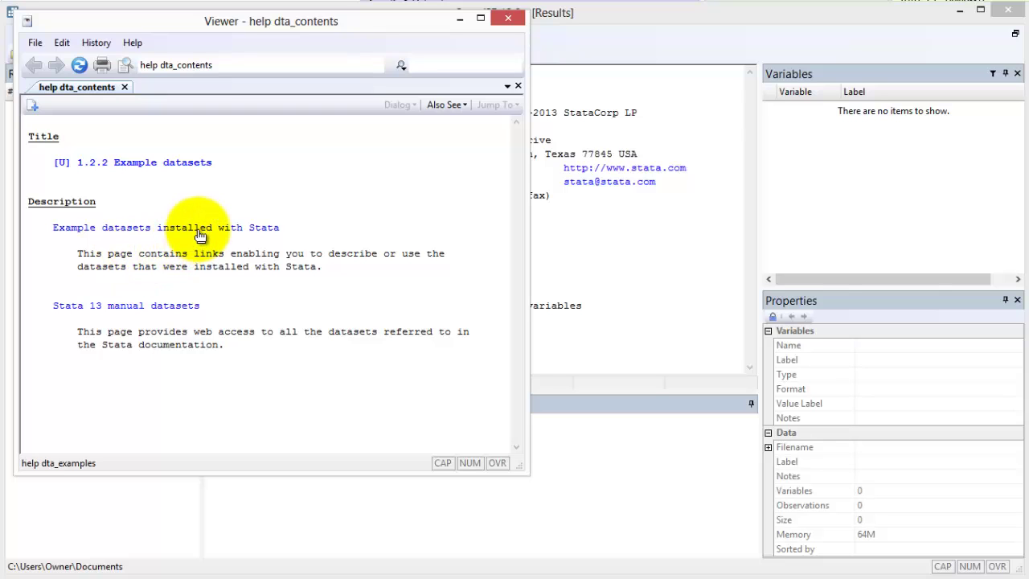
click(200, 233)
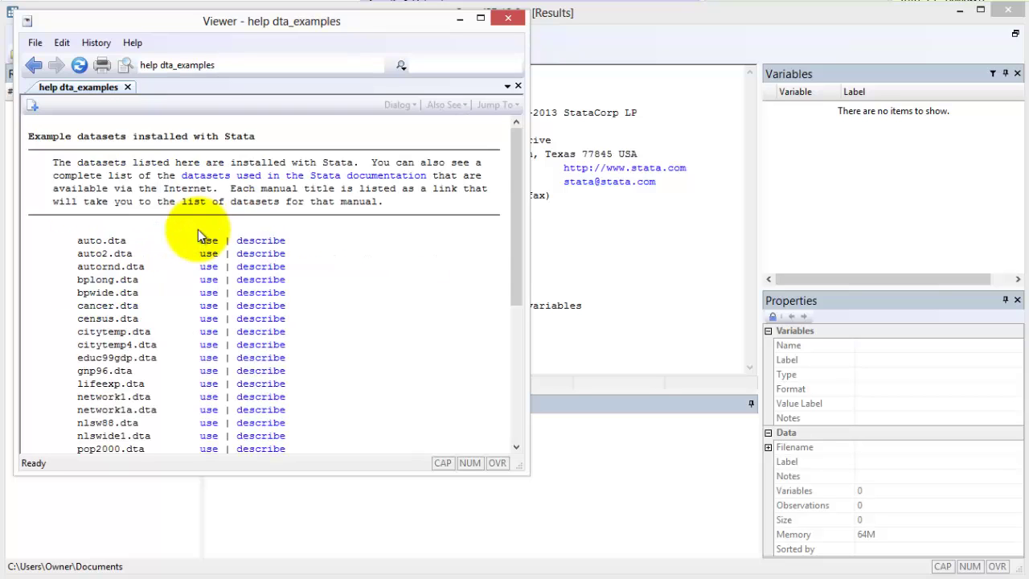
click(215, 313)
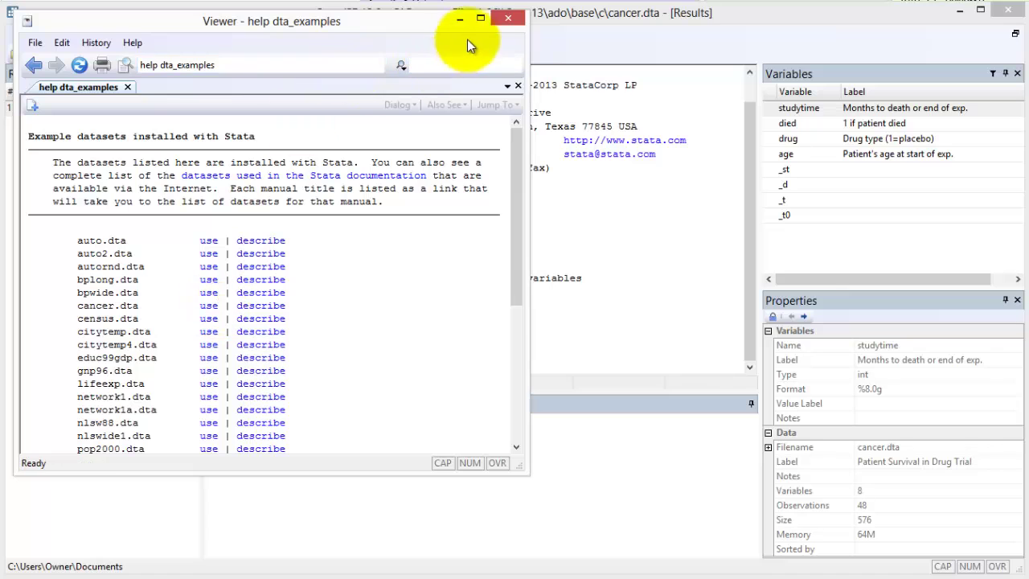
click(505, 21)
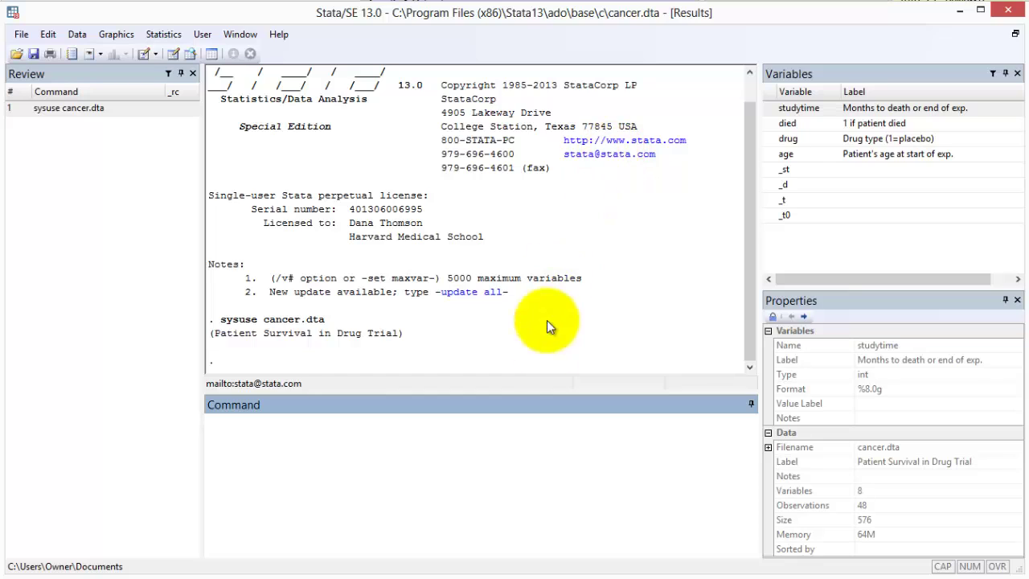
Run 'tabulate died', correcting the 'dies' typo, to show 17 survived and 31 died.
text(tabulate dies)
key(BackSpace)
text(d)
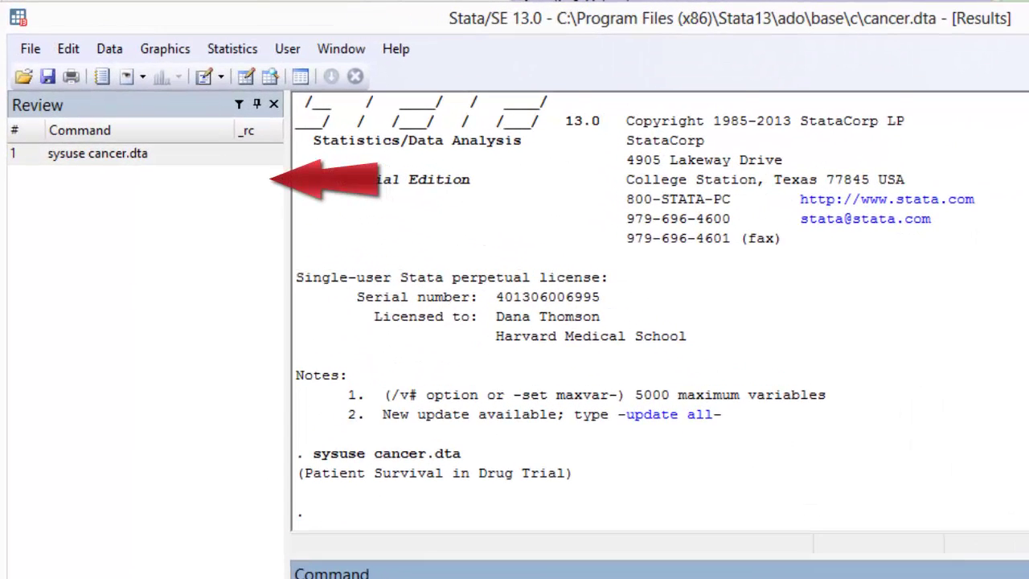
key(Return)
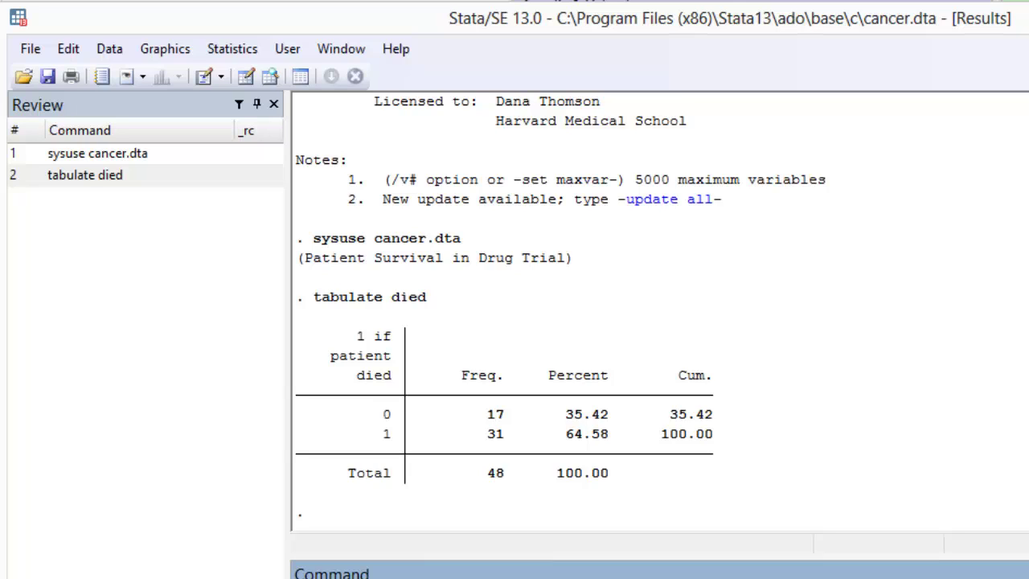
After the misspelled 'tabulae died' fails, rerun 'tabulate died' recalled from Review.
text(tabulat)
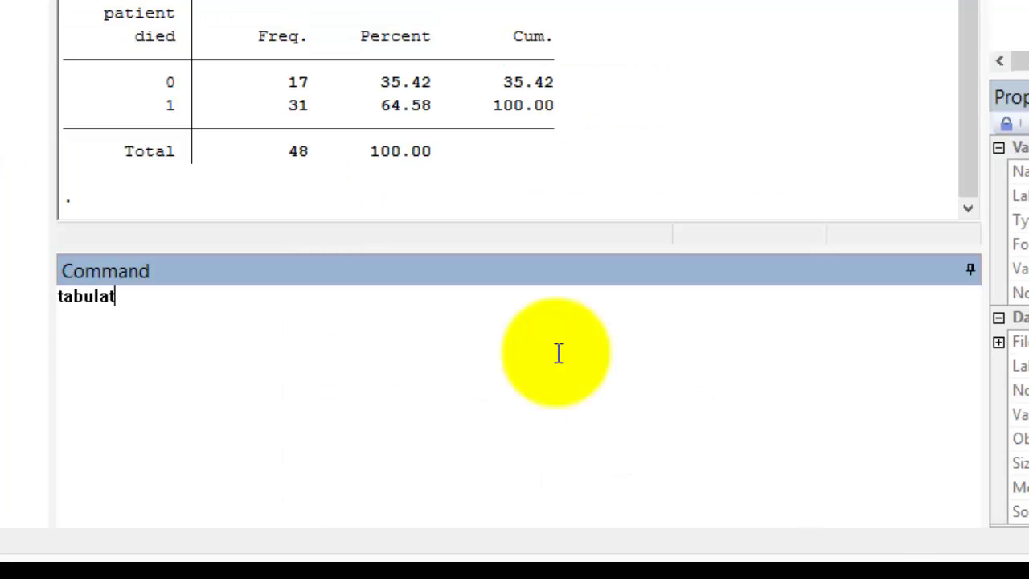
key(BackSpace)
text(e)
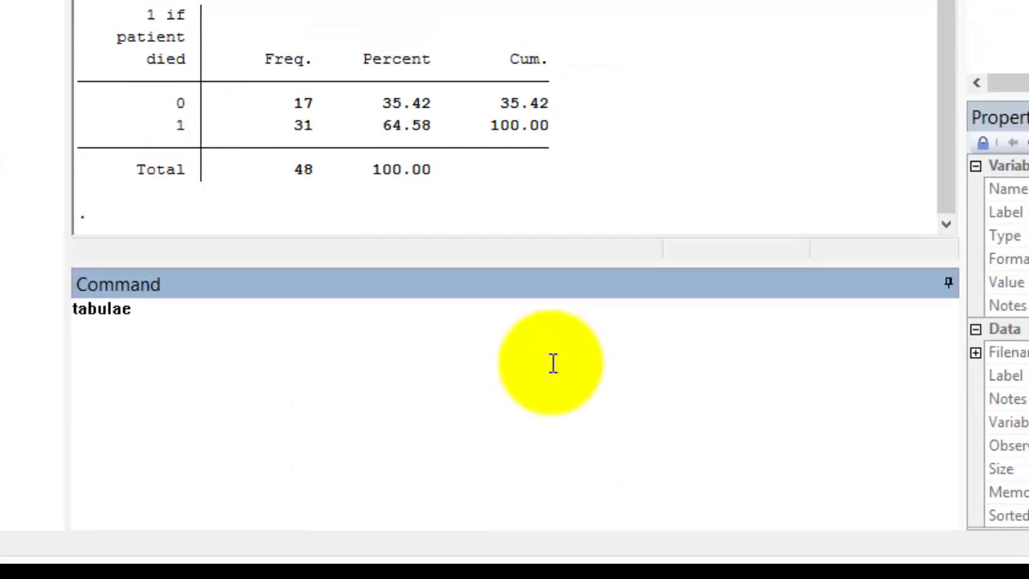
text( died)
key(Return)
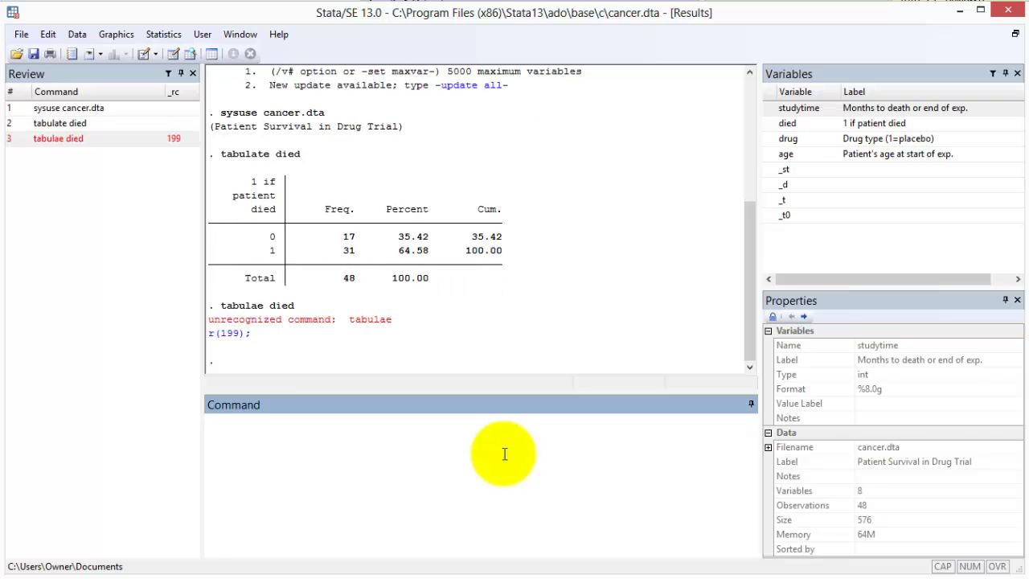
click(75, 125)
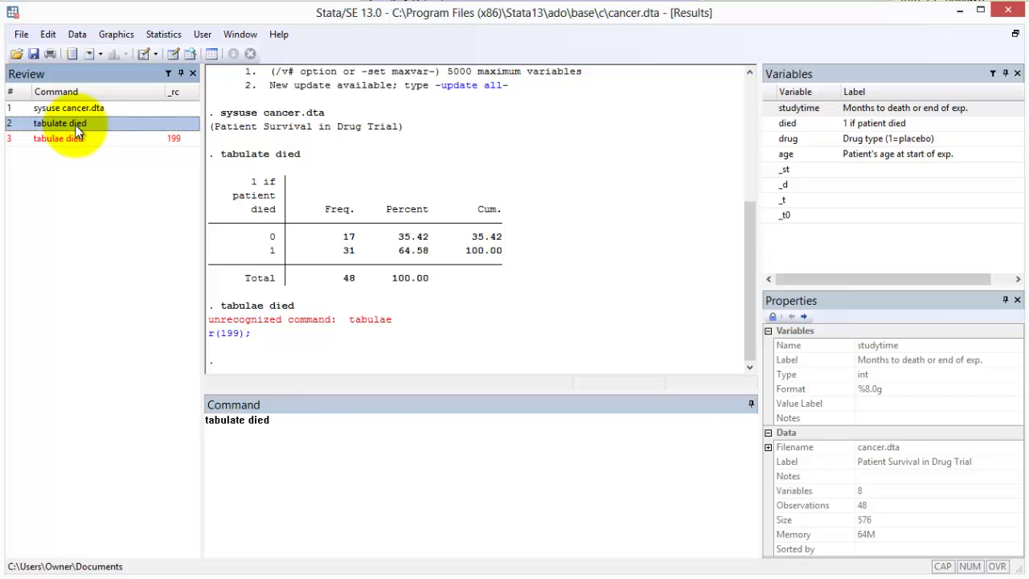
double_click(359, 431)
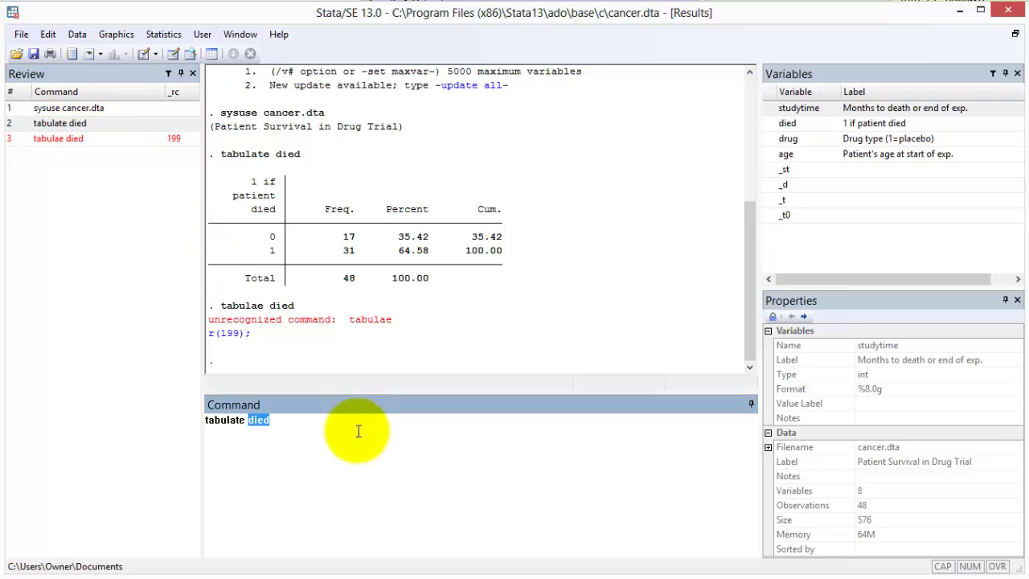
click(359, 431)
key(Return)
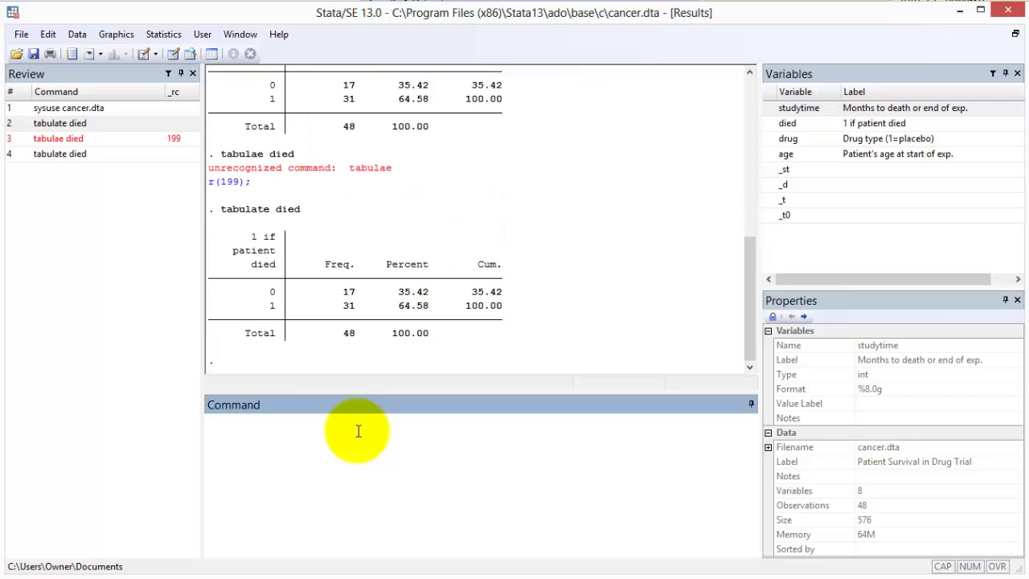
Edit the recalled command to 'tabulate age' and run the age frequency table.
click(77, 158)
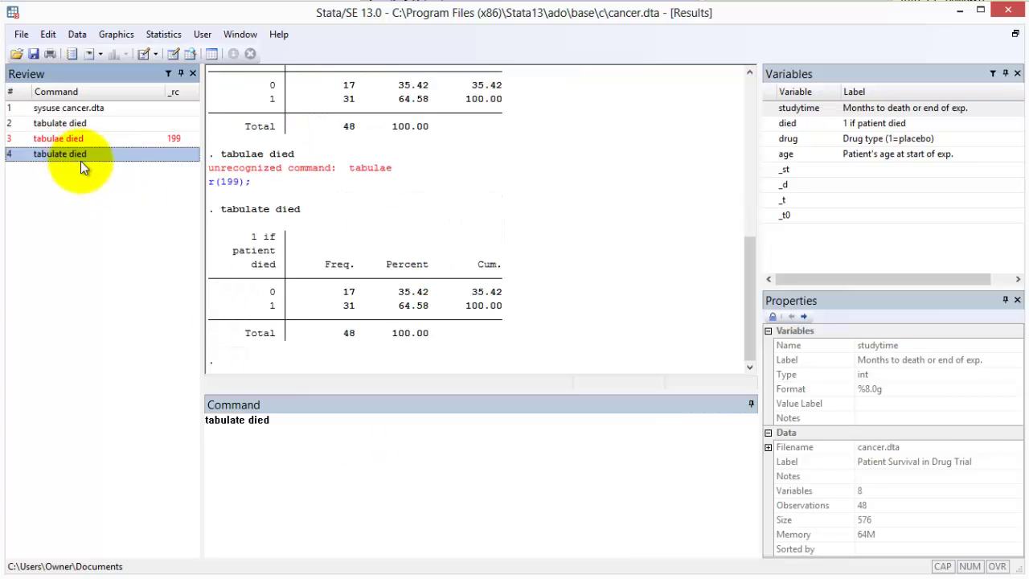
click(280, 419)
key(BackSpace)
key(BackSpace)
key(BackSpace)
key(BackSpace)
click(849, 154)
key(Return)
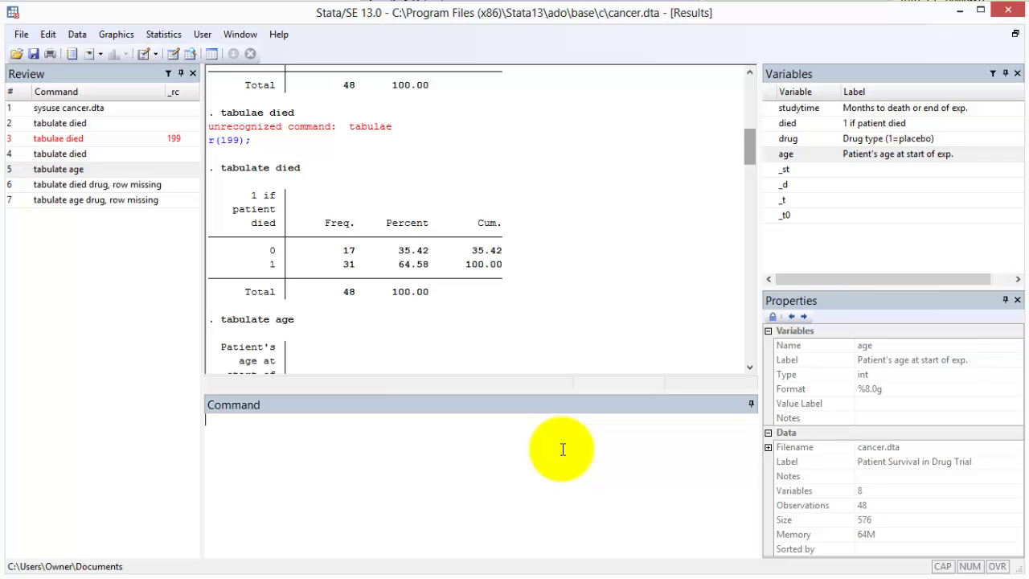
Run 'keep if age>50', dropping 12 observations and leaving 36 patients.
click(563, 449)
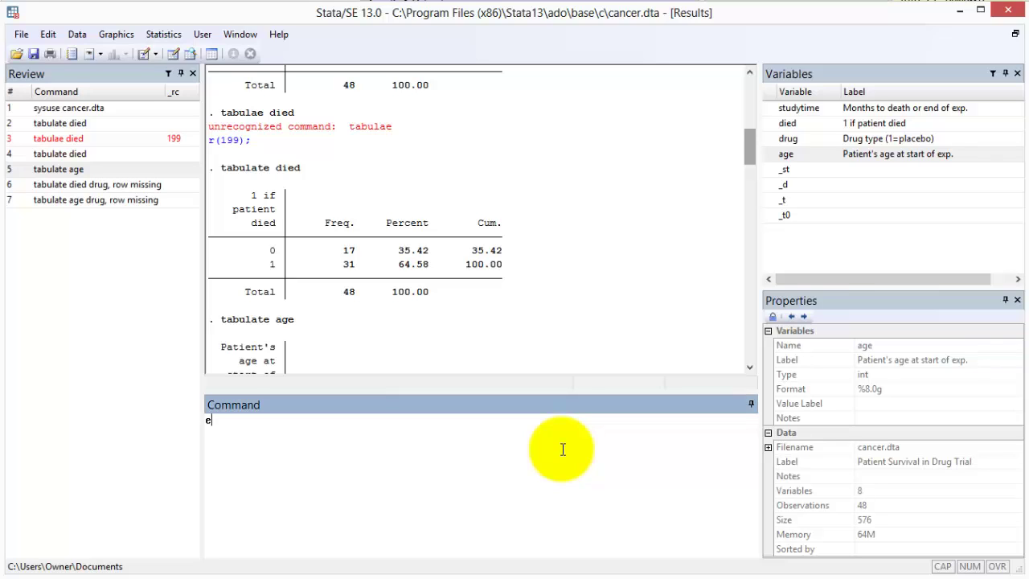
text(keep if age>50)
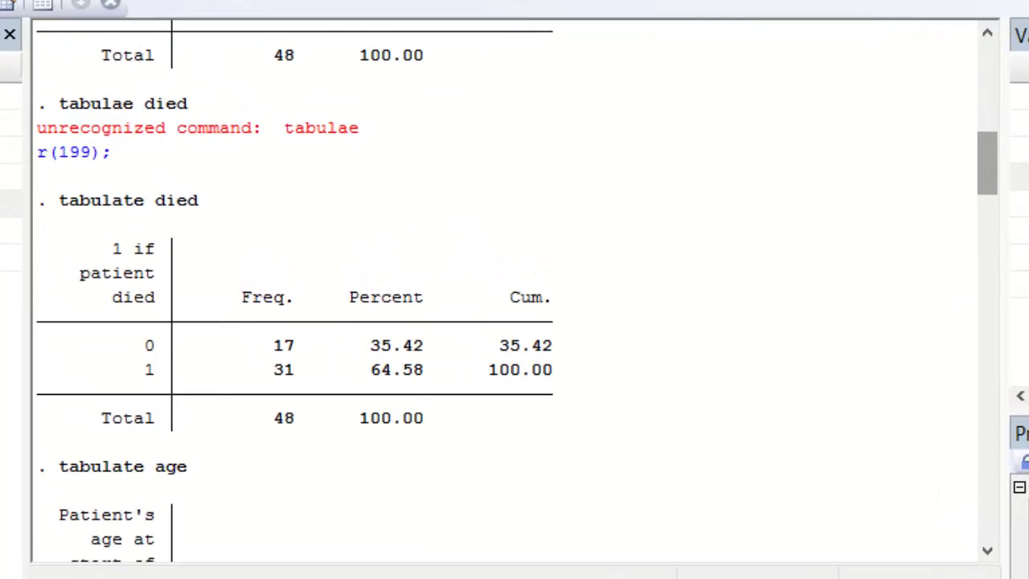
key(Return)
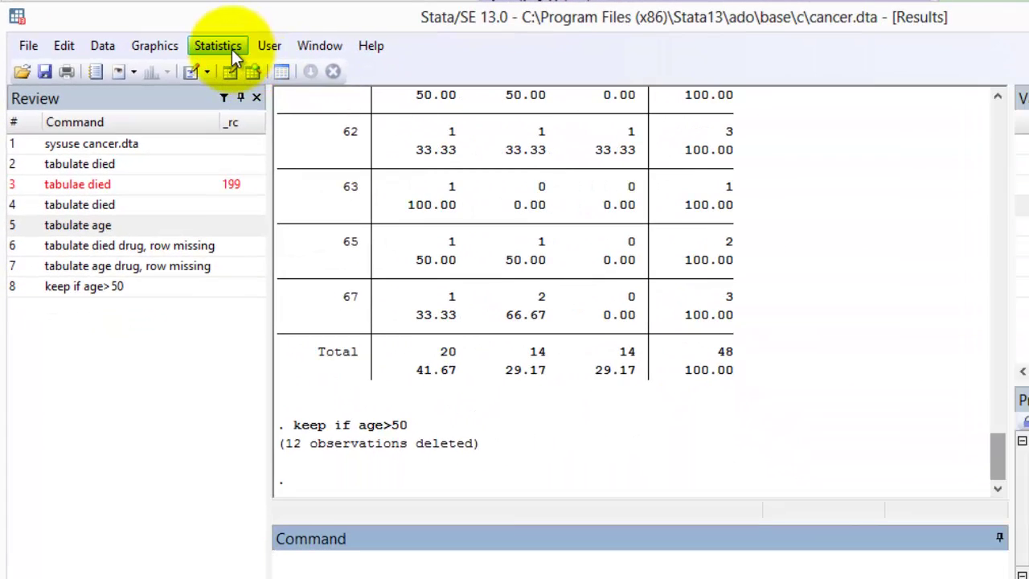
Tabulate died through the One-way table dialog: 10 survived and 26 died of 36.
click(373, 78)
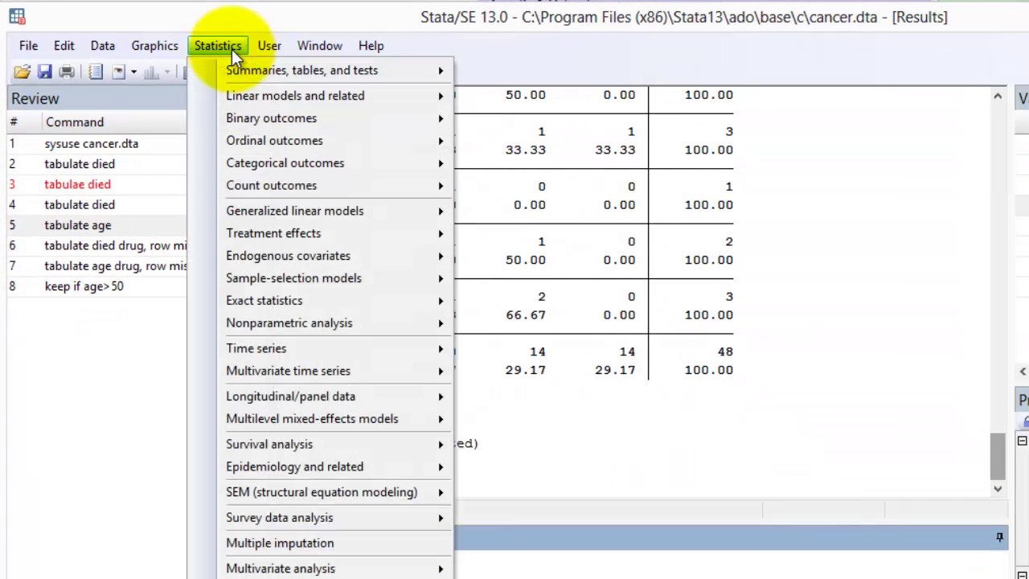
mouse_move(394, 70)
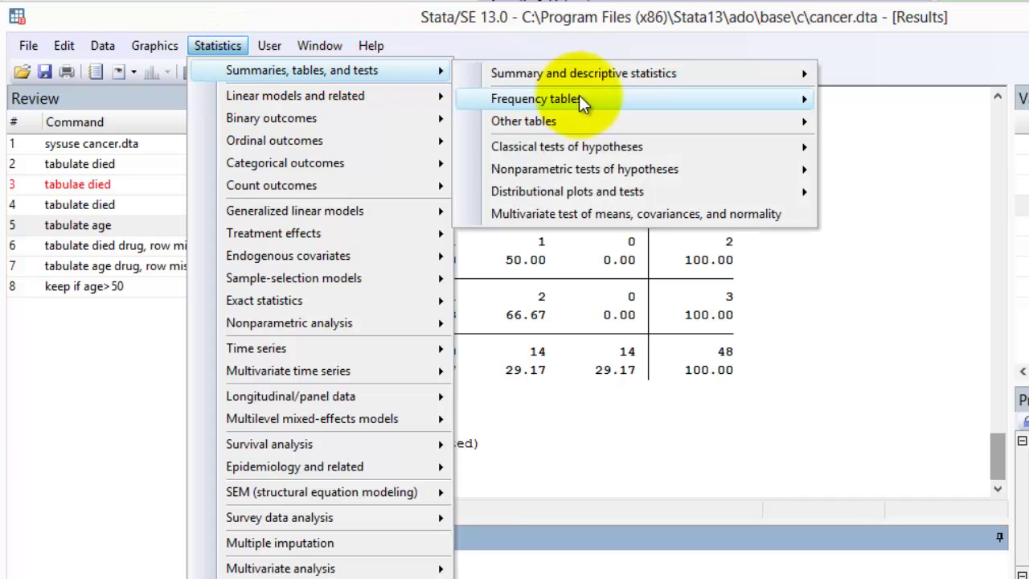
mouse_move(603, 98)
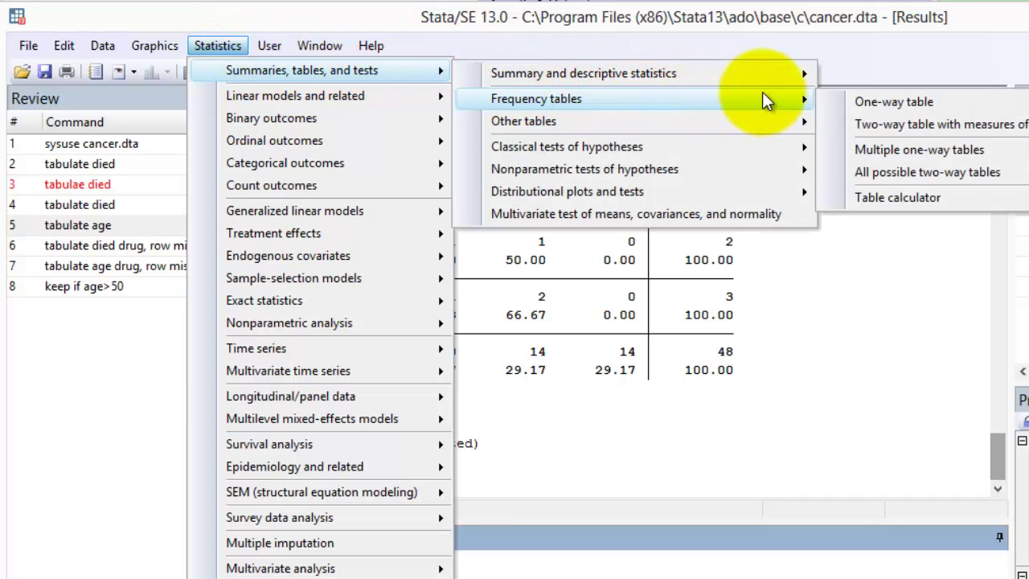
click(965, 97)
click(630, 330)
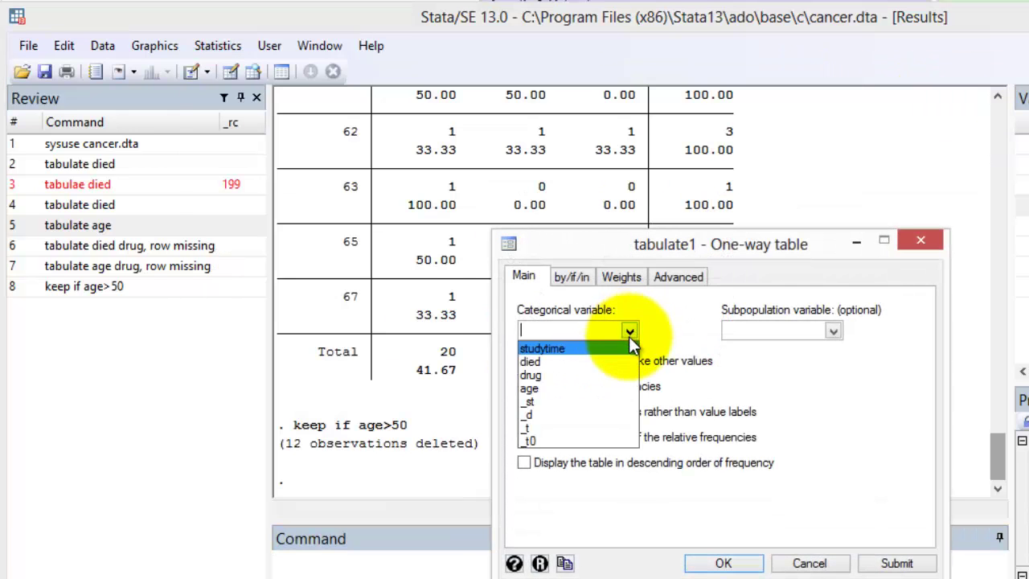
click(619, 361)
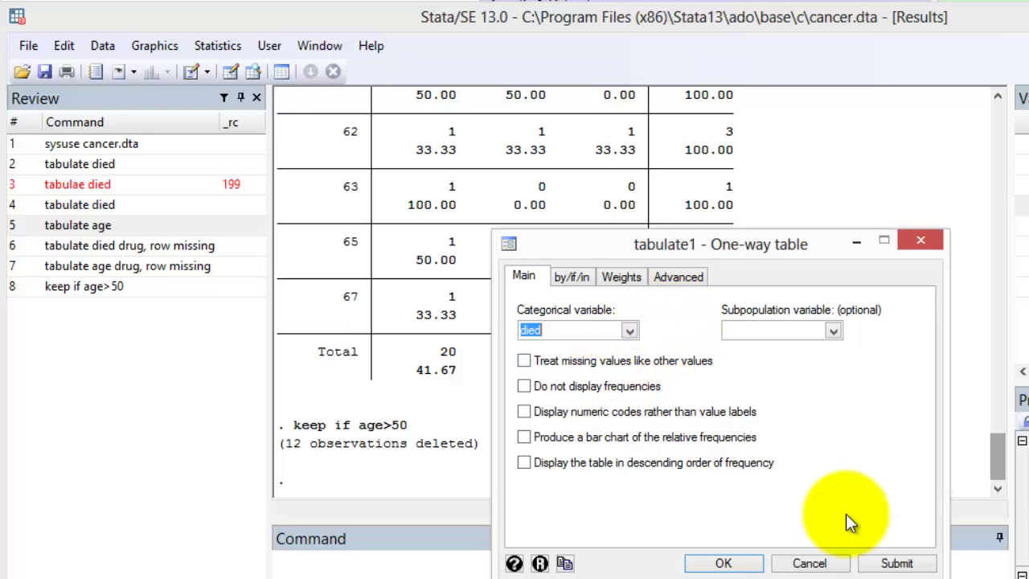
click(894, 564)
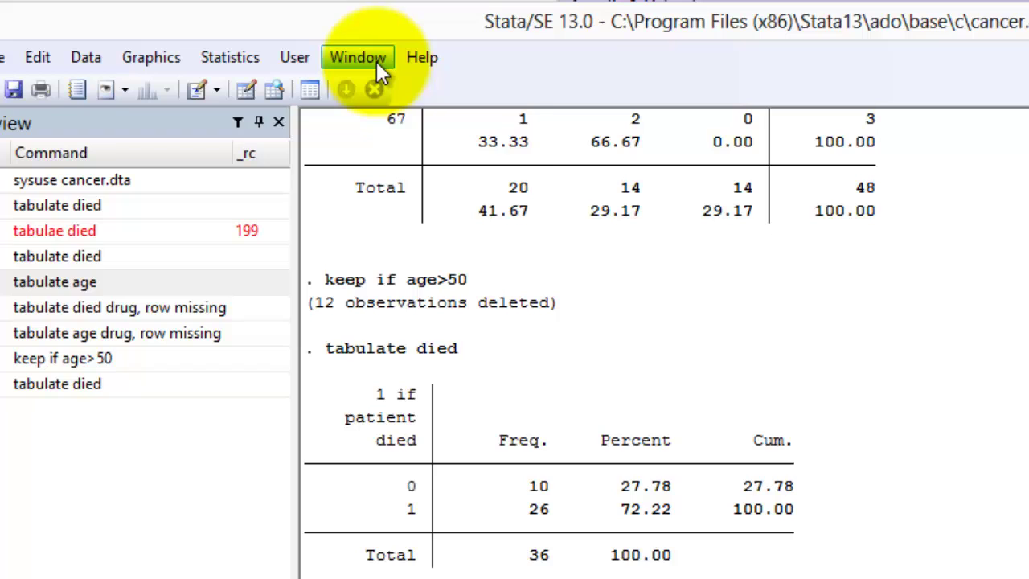
Write 'tabulate died' in a new do-file, execute it, and minimize the editor.
click(376, 61)
mouse_move(500, 312)
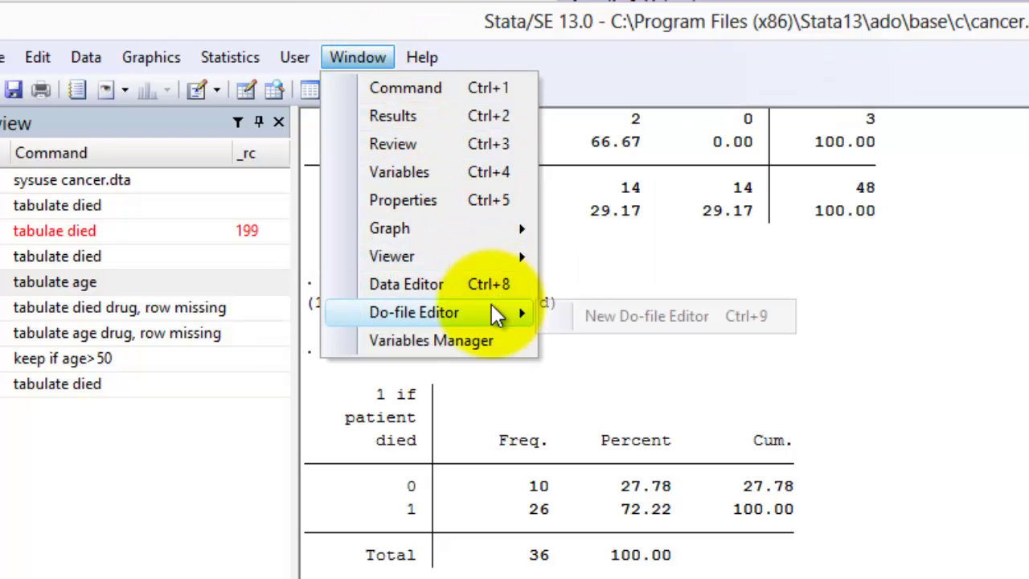
click(722, 318)
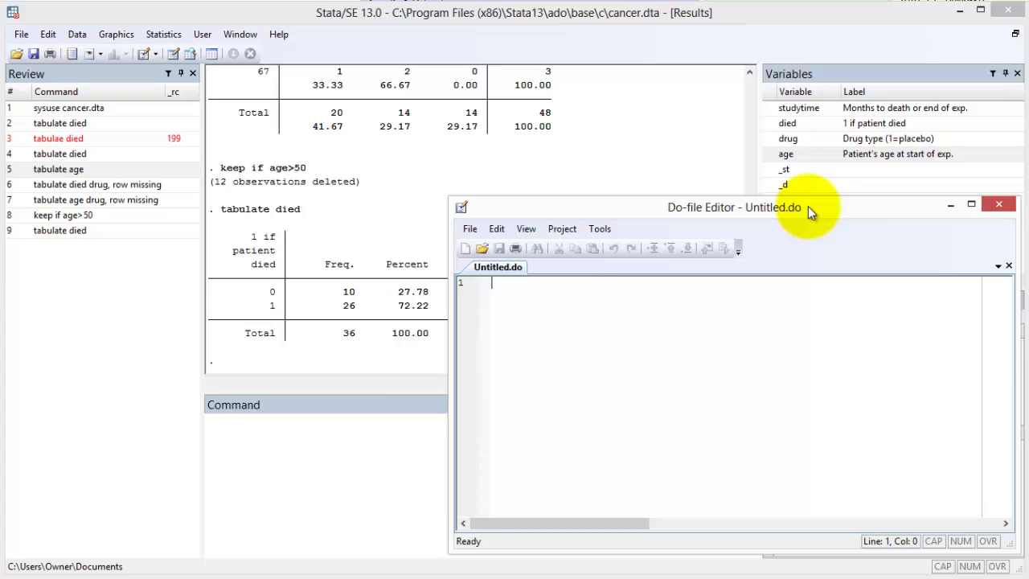
text(tabulate di)
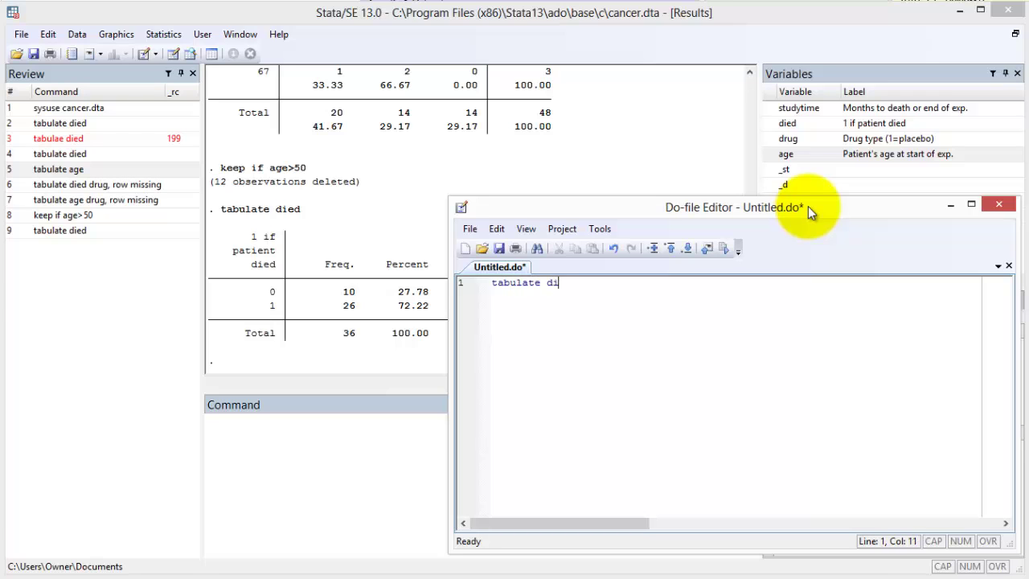
text(ed)
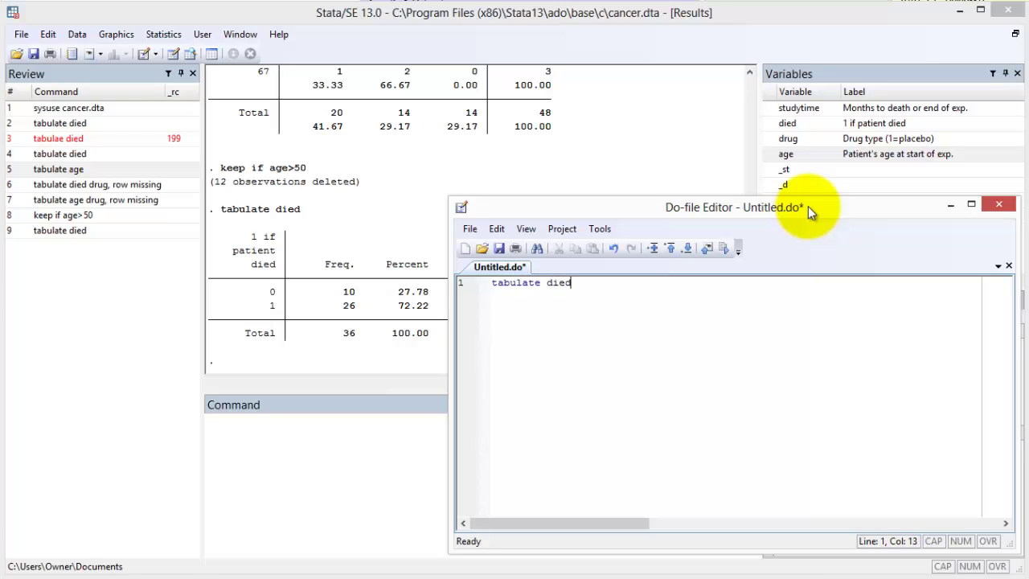
click(724, 250)
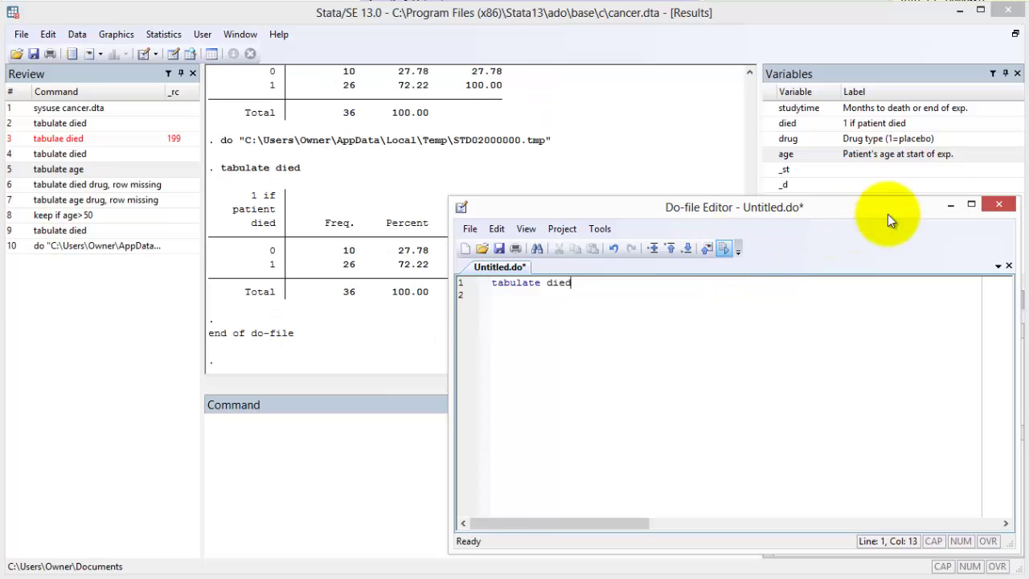
click(949, 205)
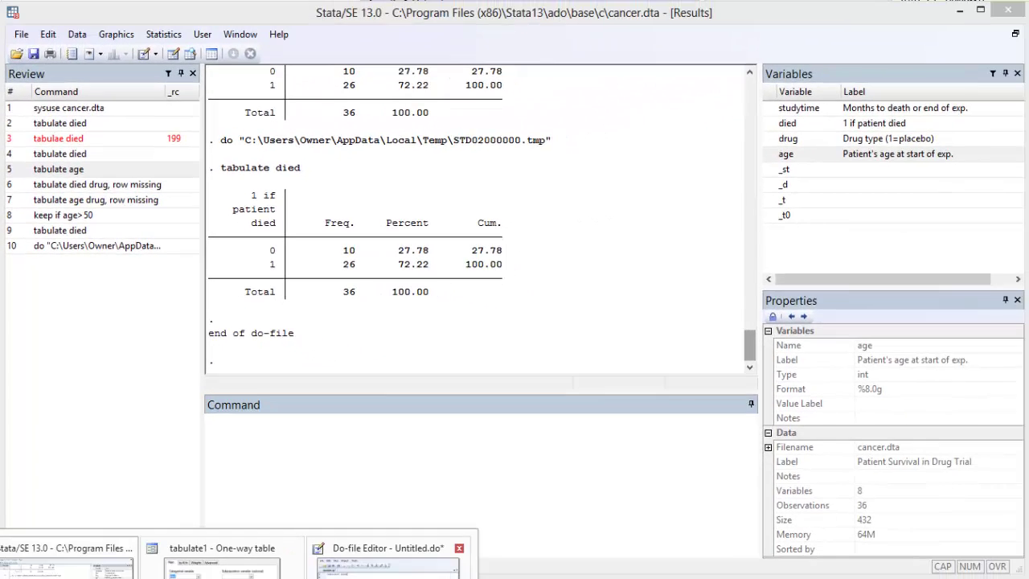
Restore the Untitled.do editor, cancelling the Save and Open dialogs so it stays unsaved.
mouse_move(548, 578)
click(608, 326)
click(498, 249)
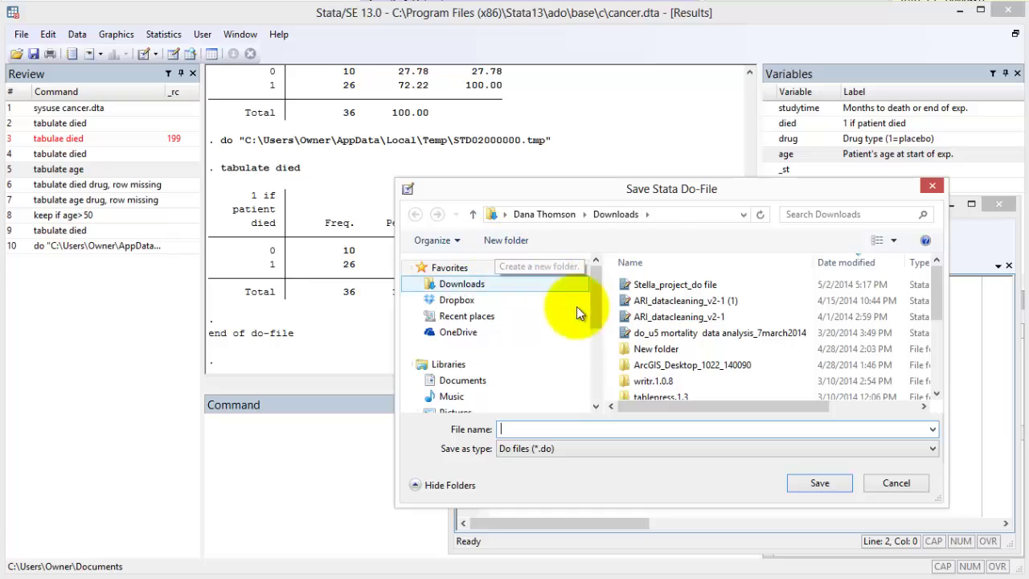
key(Escape)
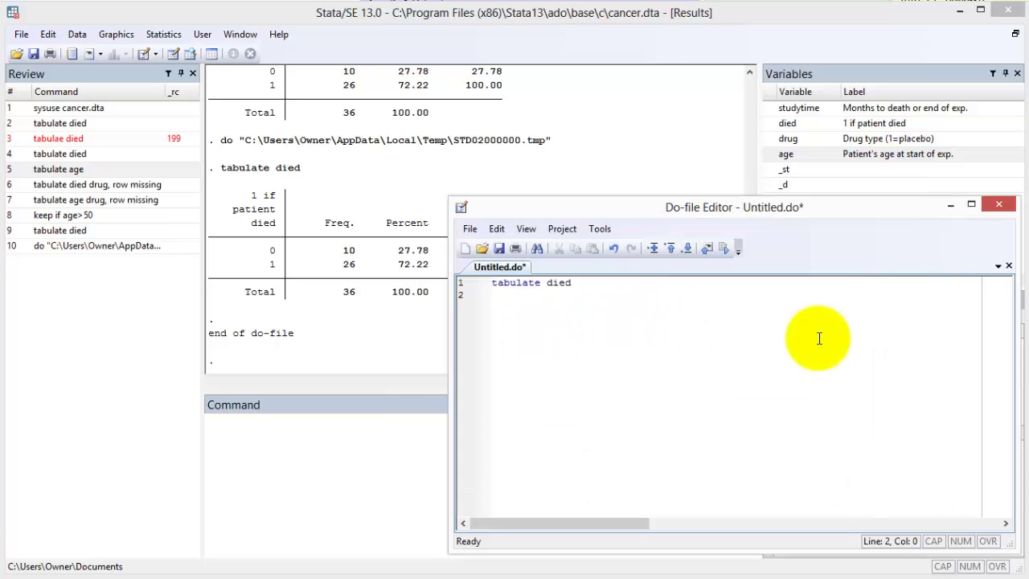
click(480, 248)
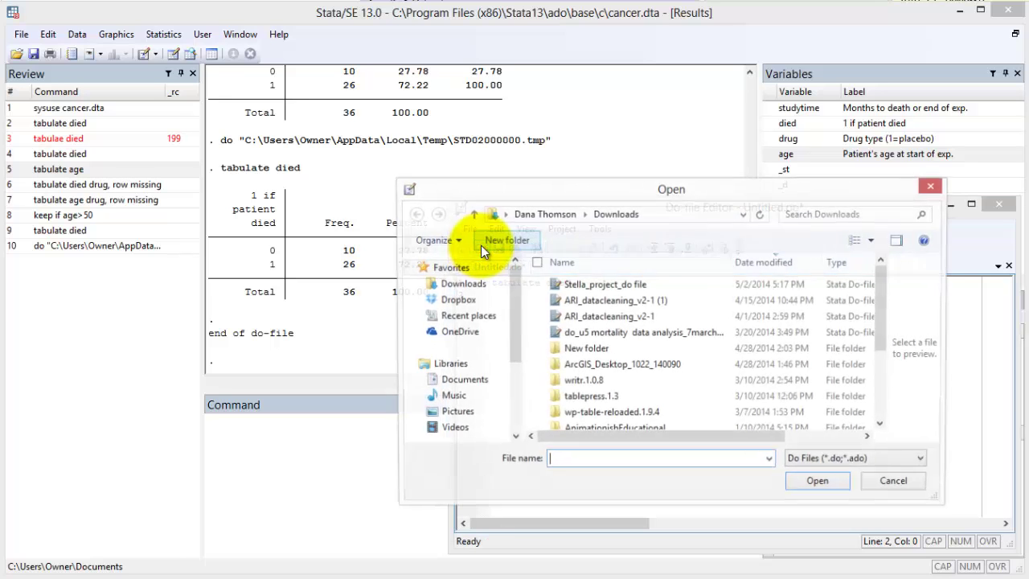
key(Escape)
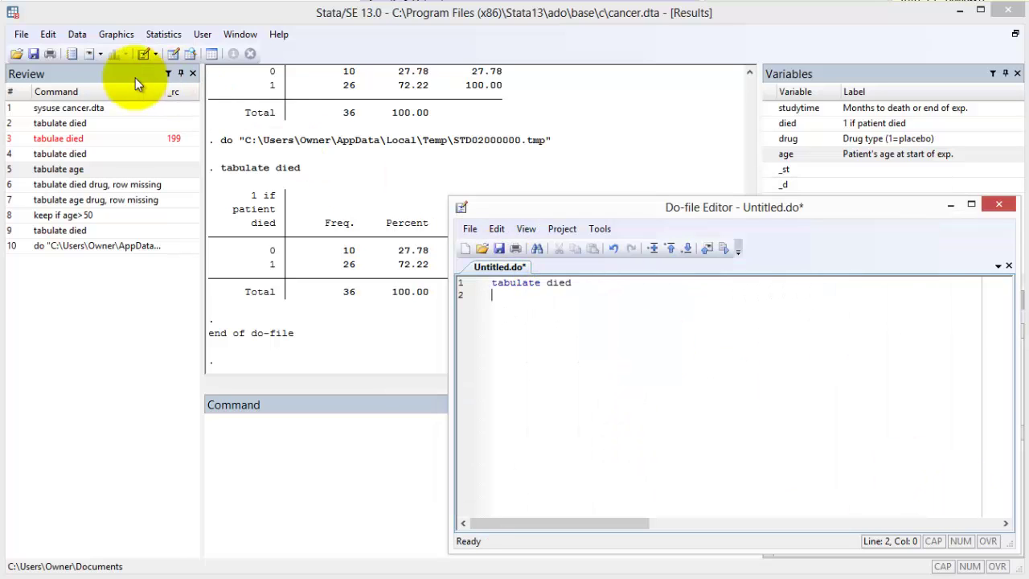